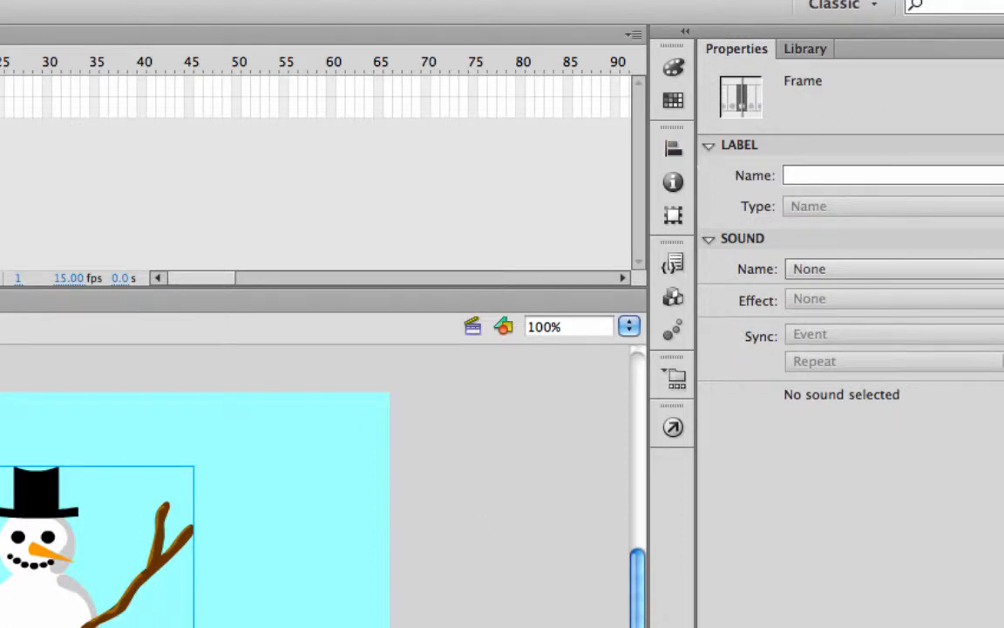
Give the snowman movie clip on the stage the instance name snowman_mc, checking its symbol in the library.
left_click(17, 553)
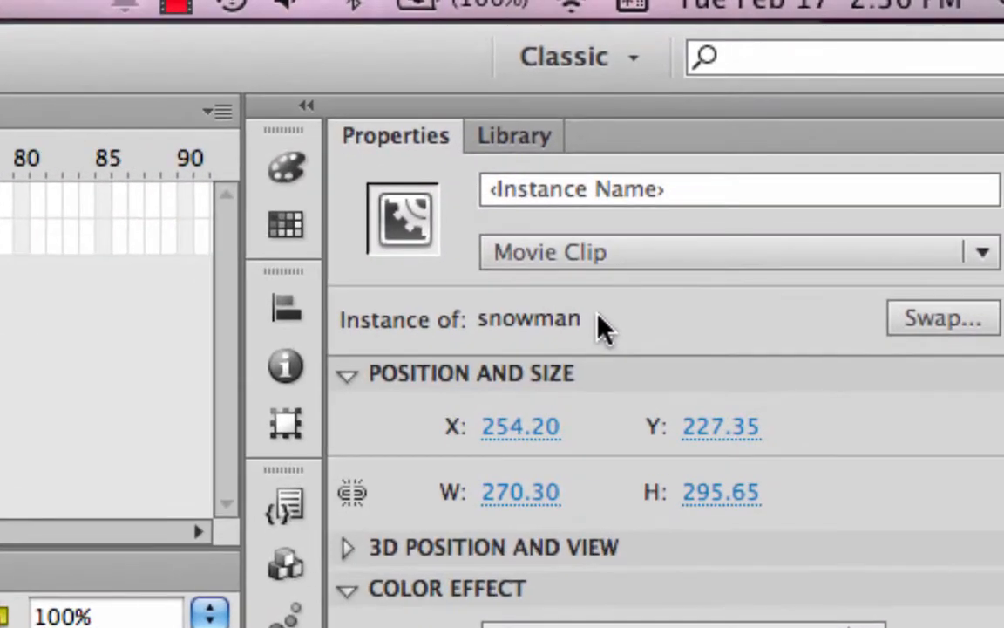
left_click(542, 134)
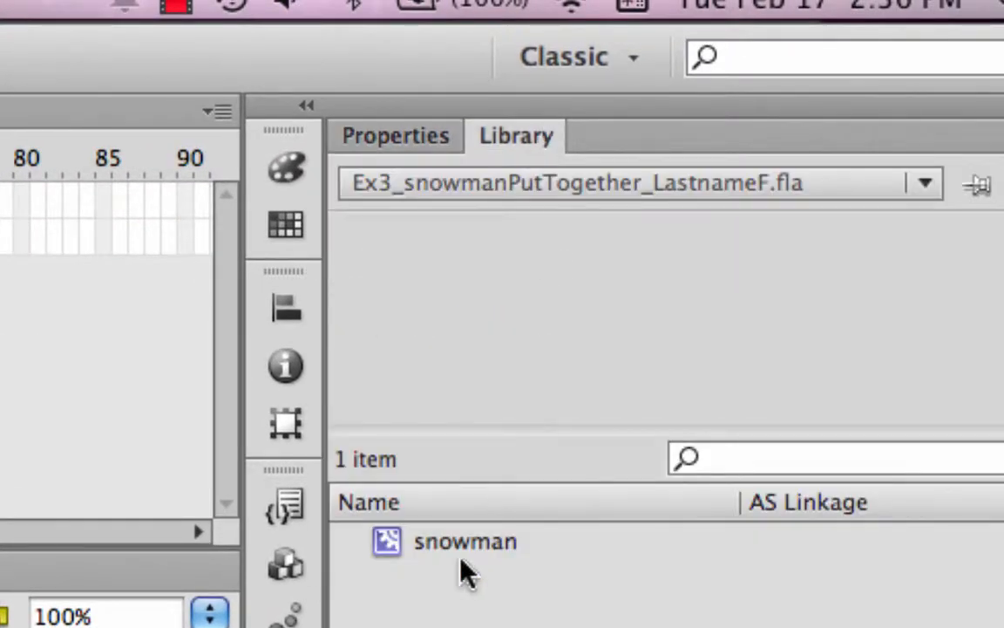
left_click(410, 141)
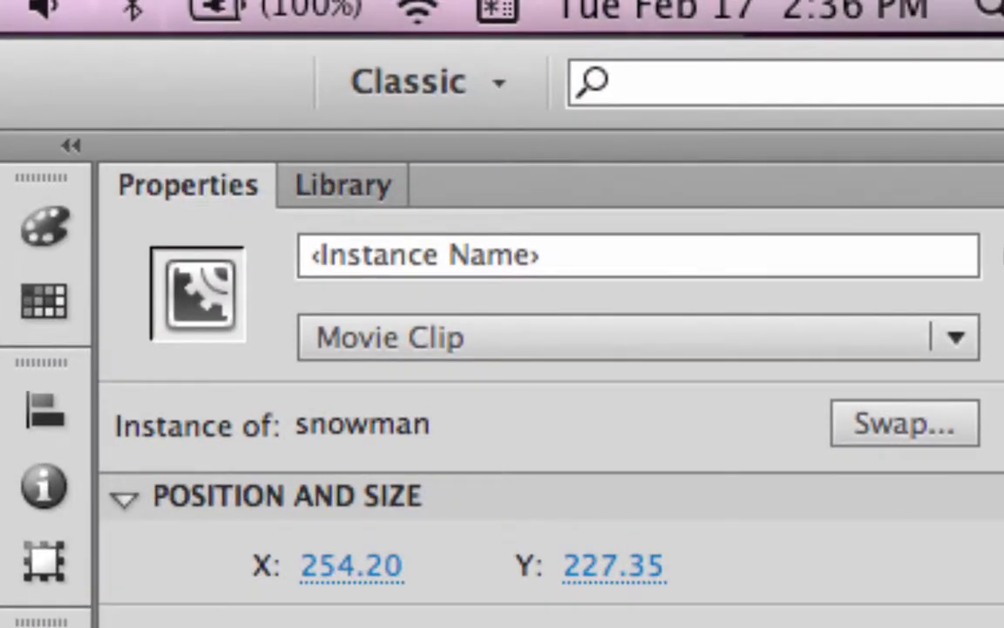
left_click(462, 257)
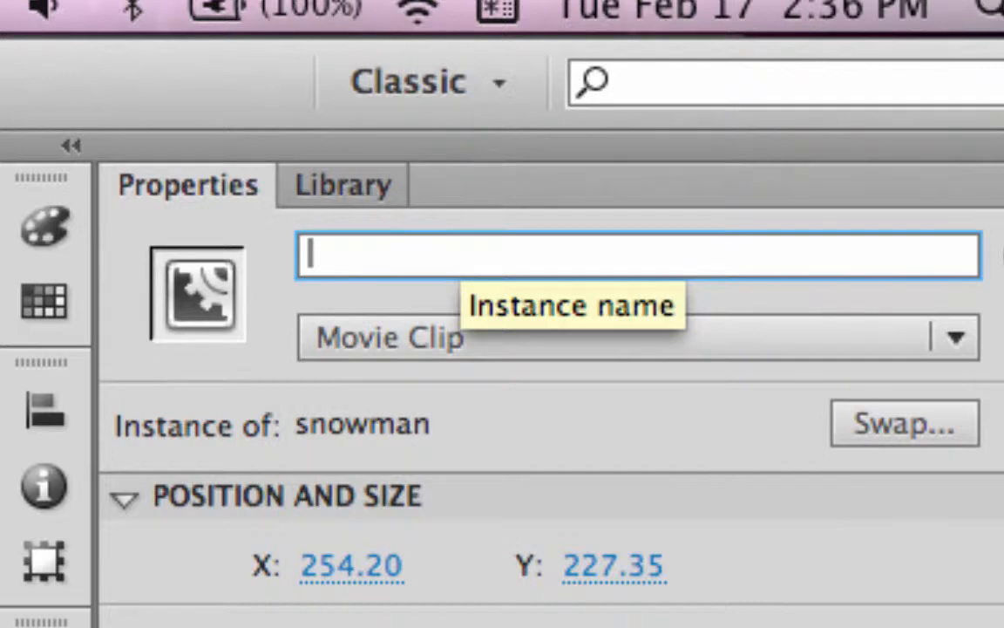
type("snowman_")
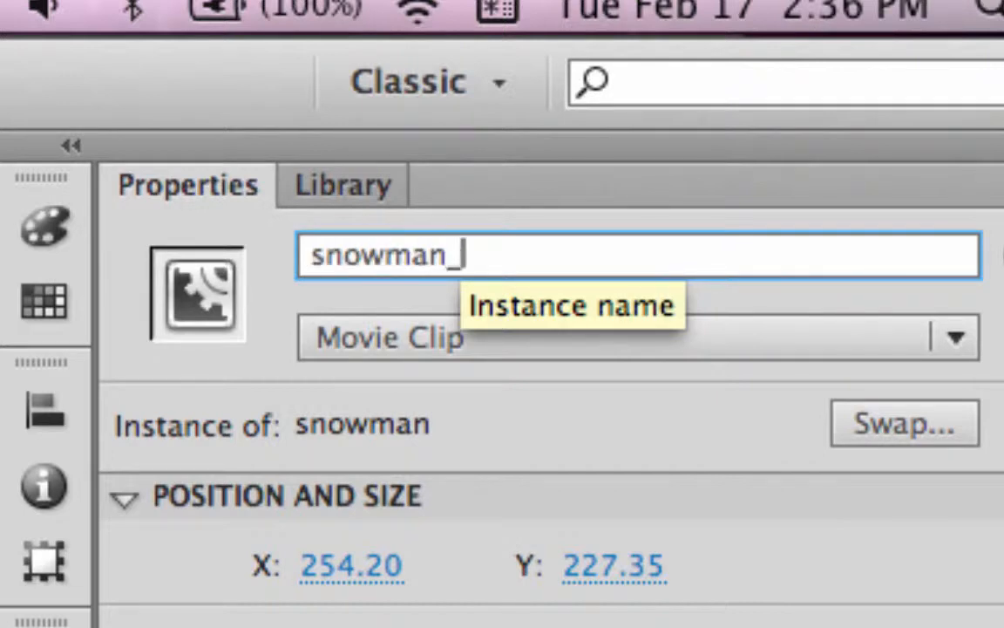
type("mc")
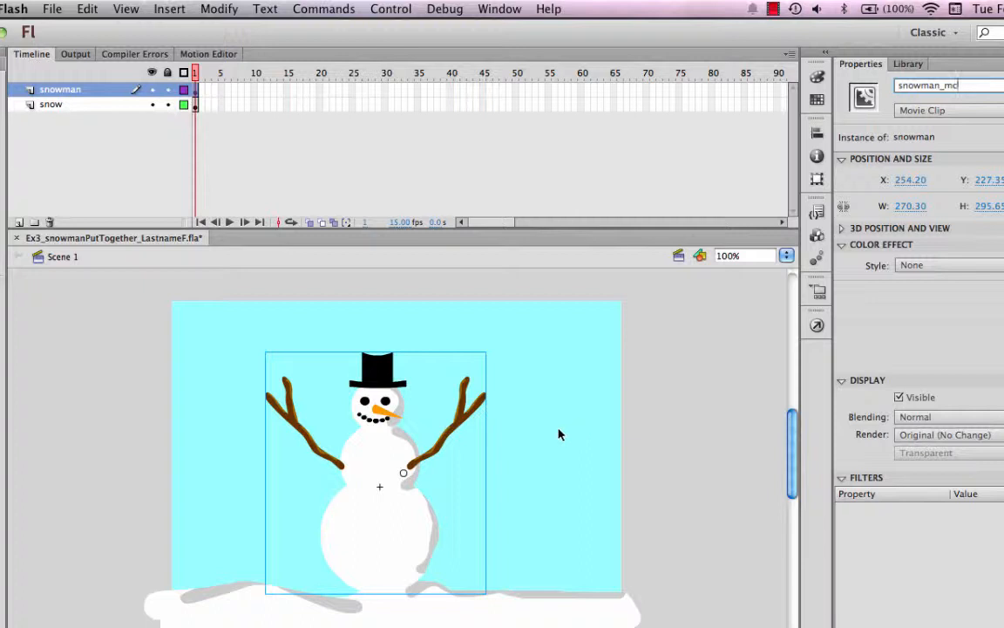
Inside the snowman movie clip, convert the artwork on the hat layer to a Graphic symbol named hat.
double_click(390, 445)
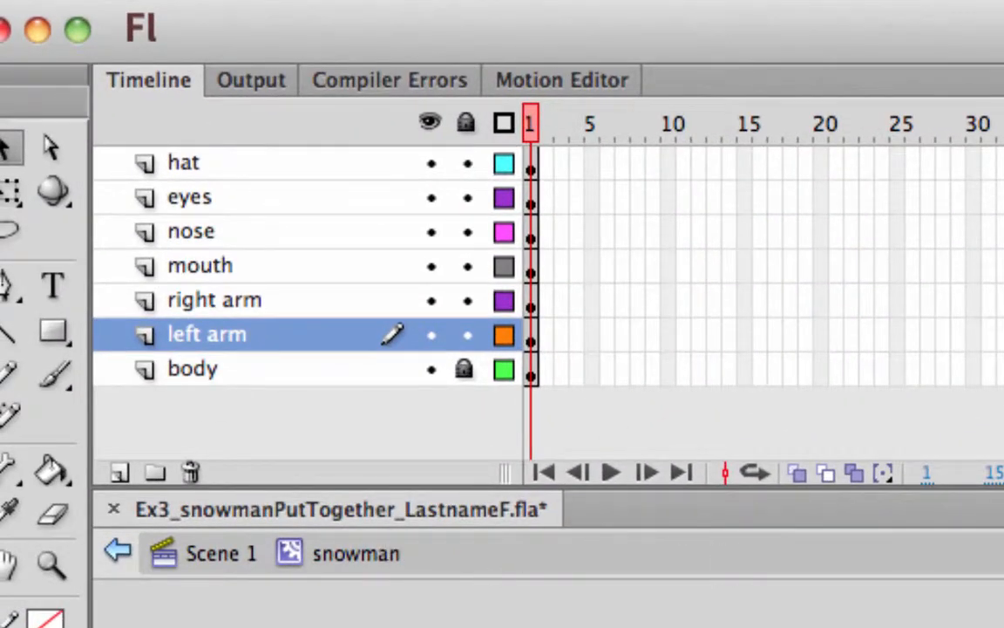
left_click(247, 164)
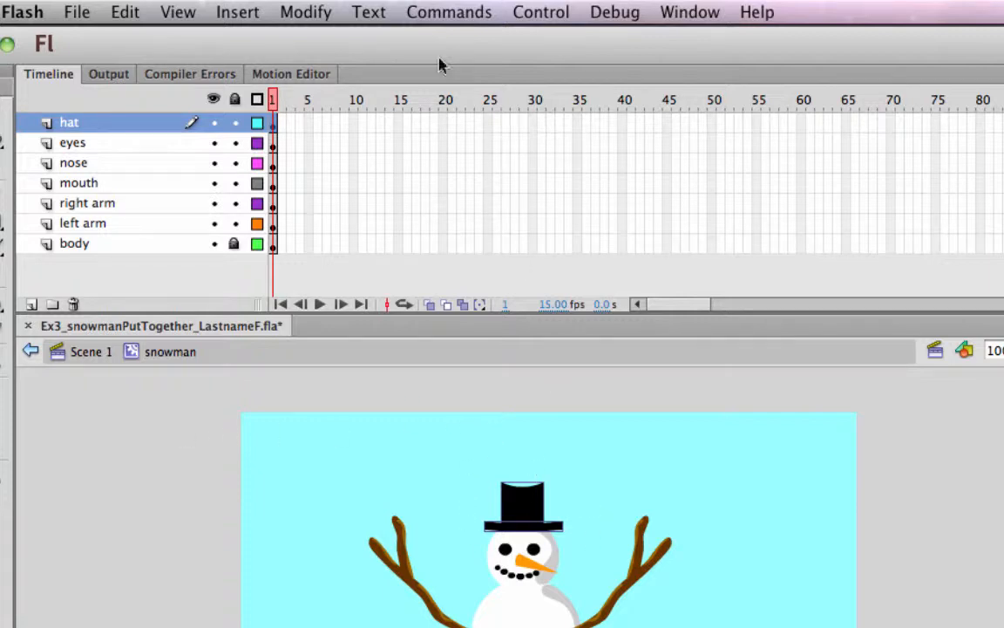
left_click(319, 10)
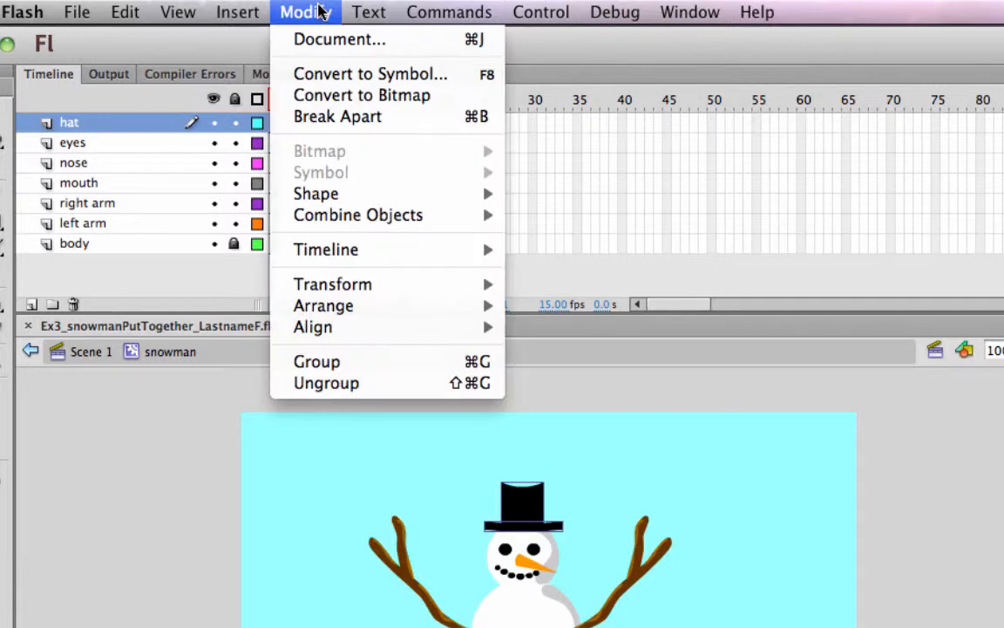
left_click(327, 77)
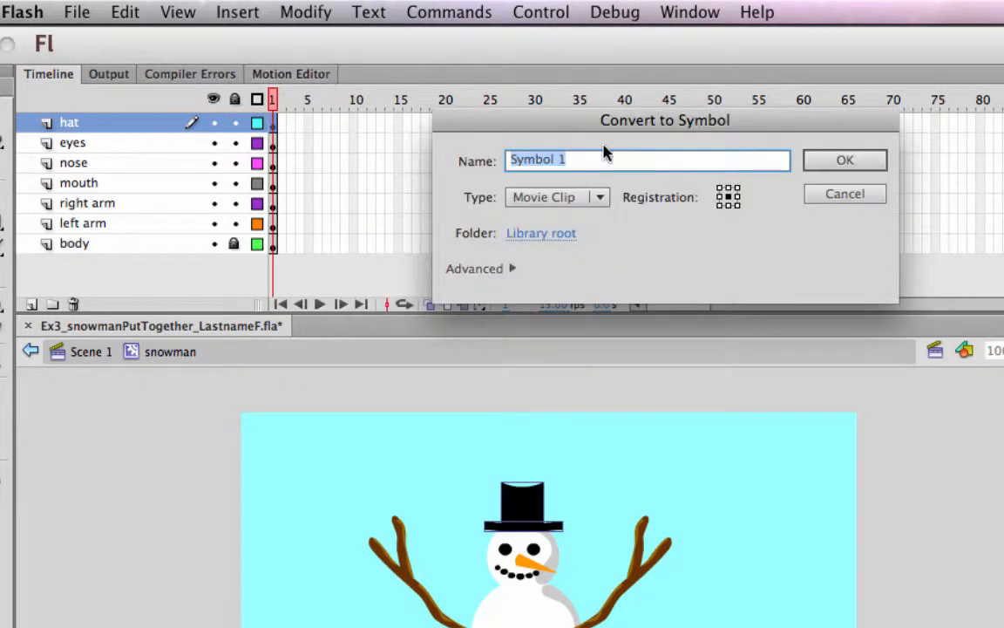
left_click(600, 197)
left_click(601, 271)
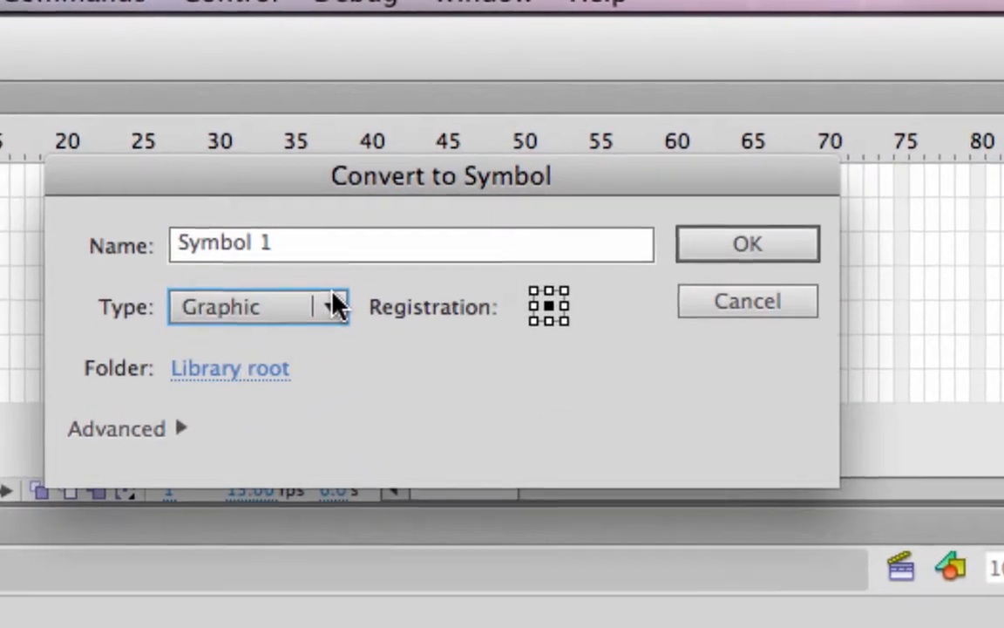
left_click_drag(272, 244, 60, 231)
type("hat")
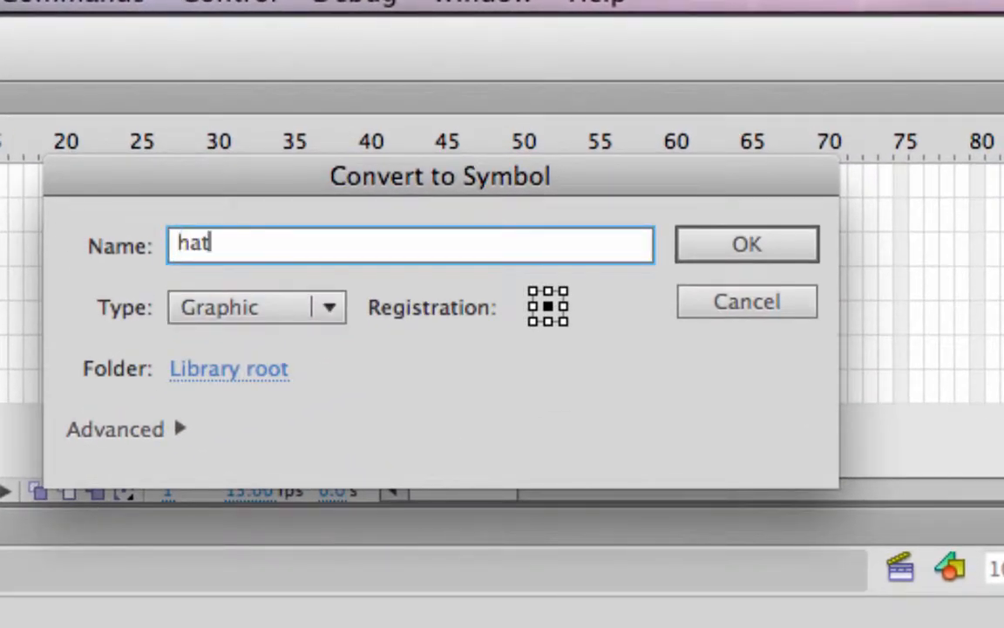
left_click(790, 245)
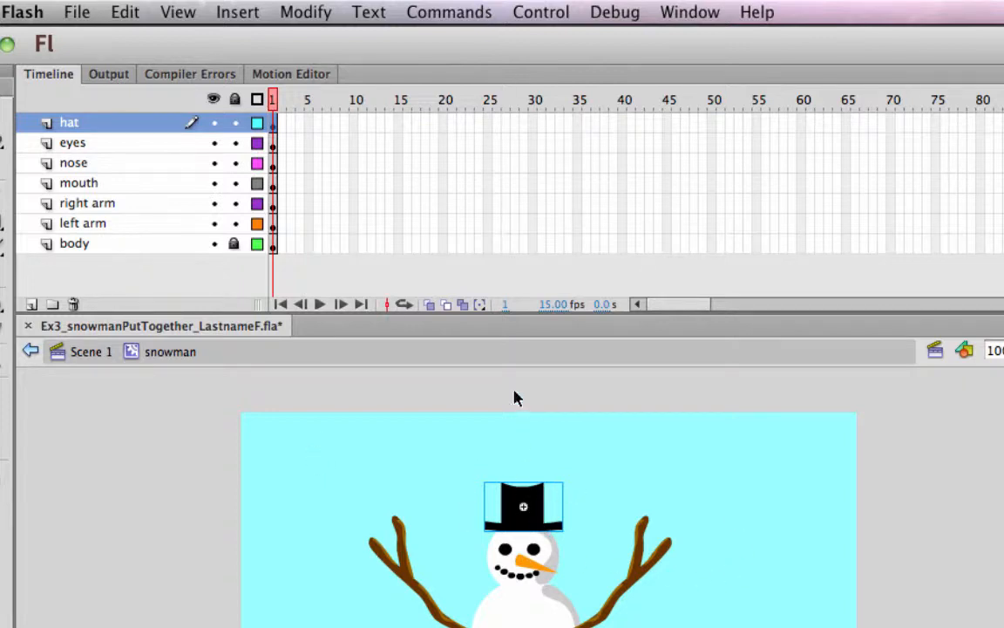
Convert the hat graphic into a Movie Clip symbol named hatMoving.
left_click(316, 14)
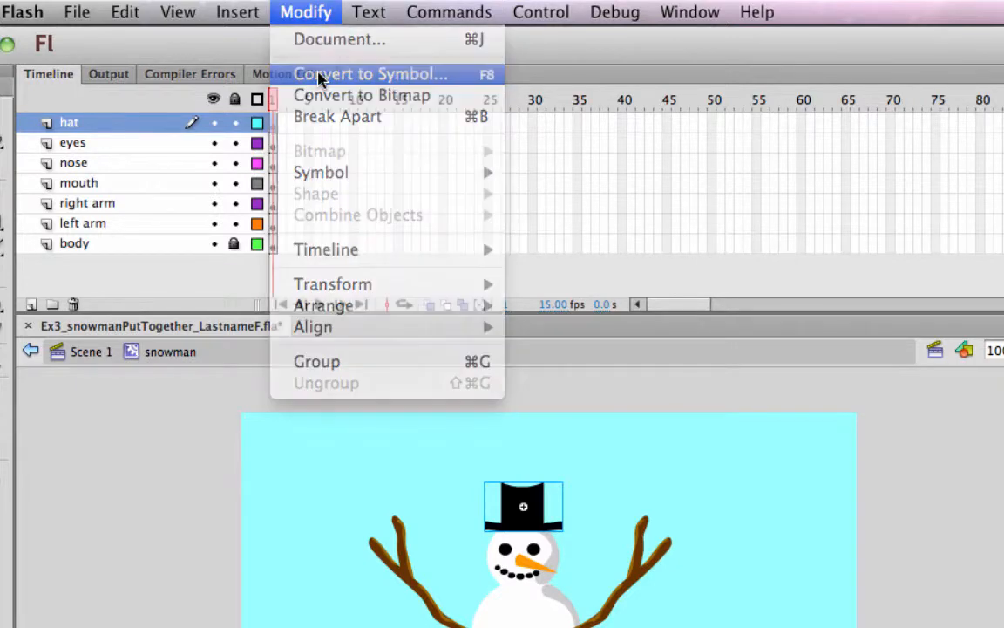
left_click(320, 76)
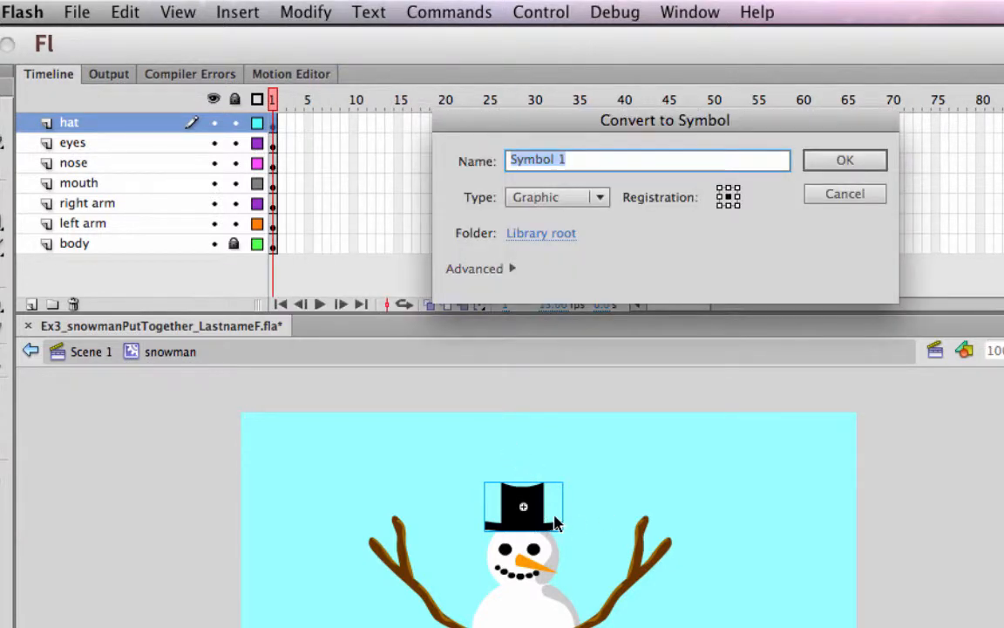
type("hat")
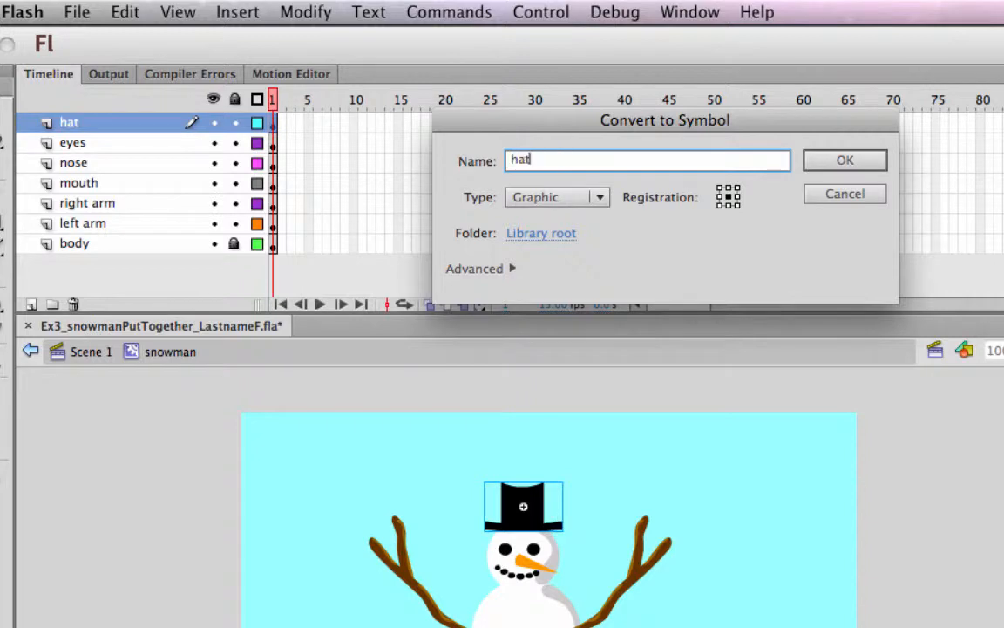
type("_moving")
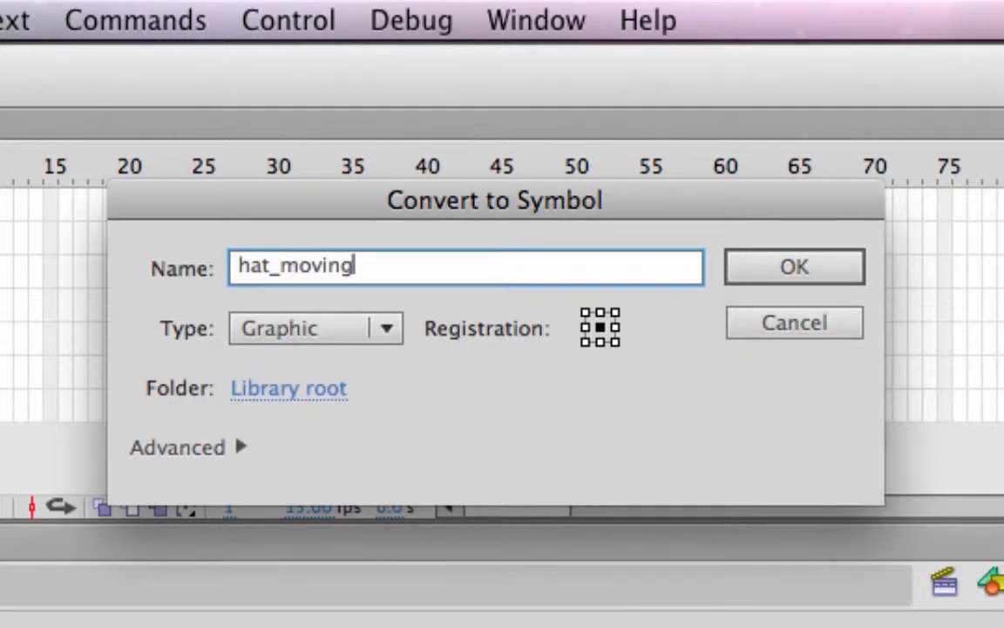
left_click(298, 265)
key("BackSpace")
key("BackSpace")
type("M")
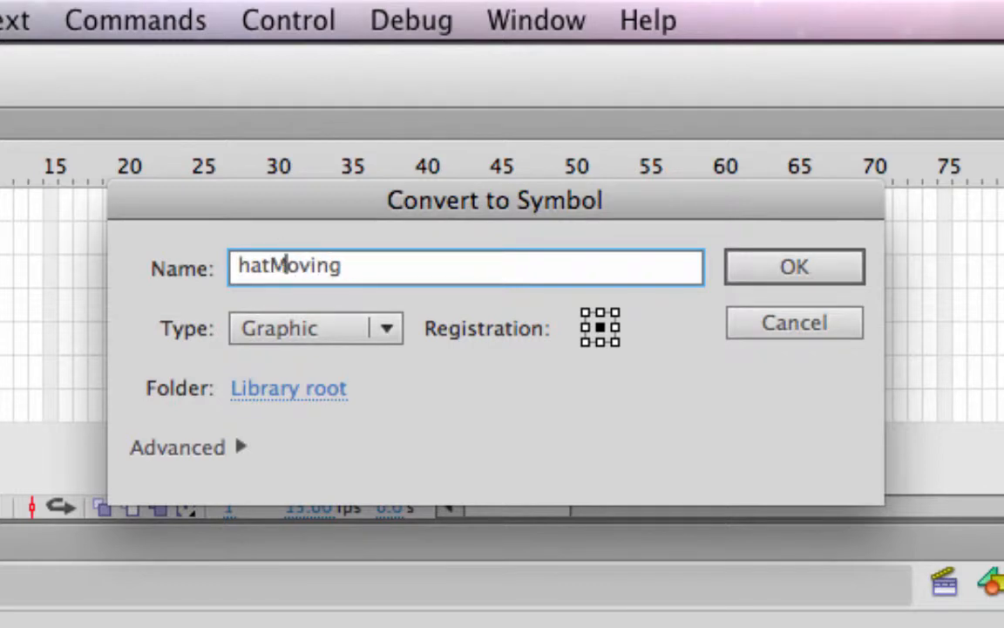
left_click(389, 330)
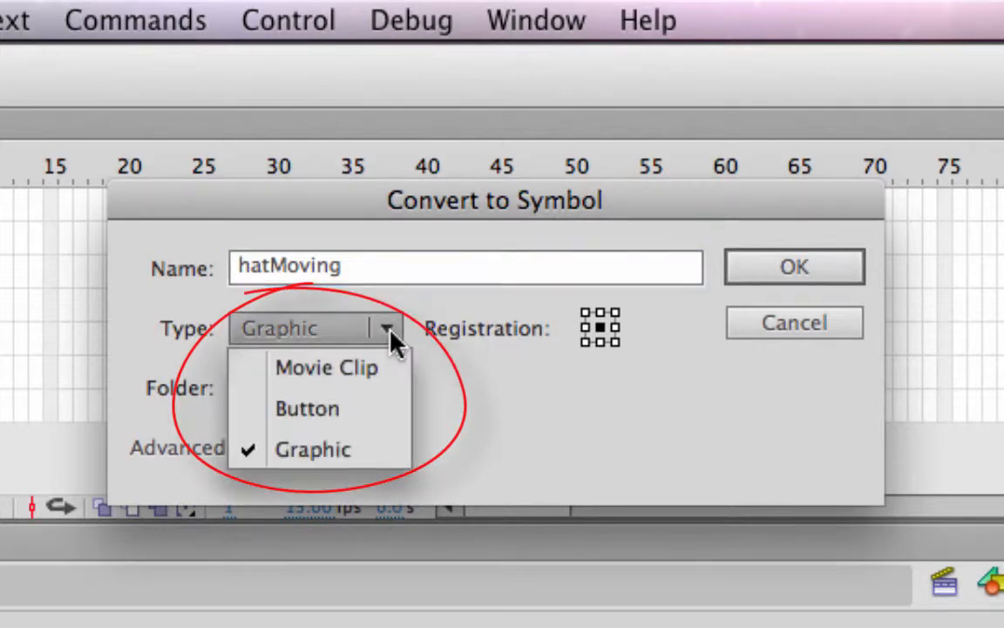
left_click(393, 370)
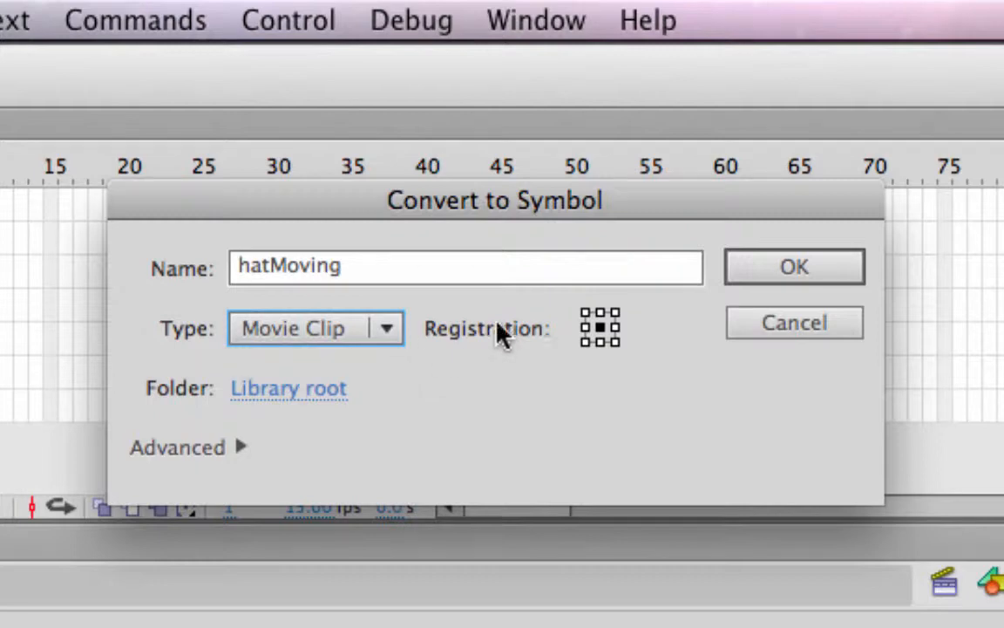
left_click(823, 280)
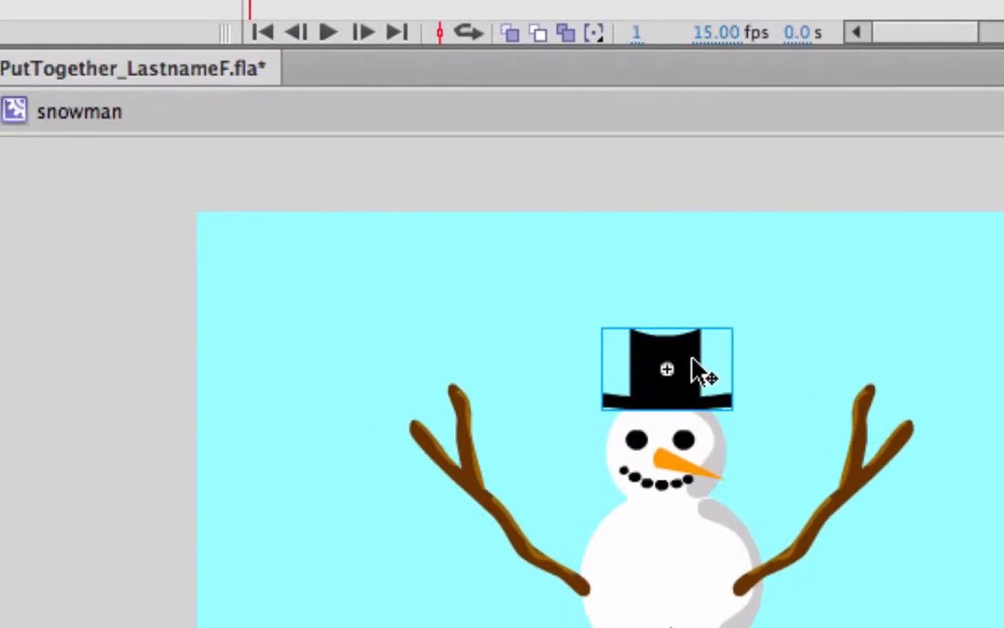
Look inside the hatMoving clip, return to the snowman clip and give the hat the instance name hat_mc.
double_click(696, 370)
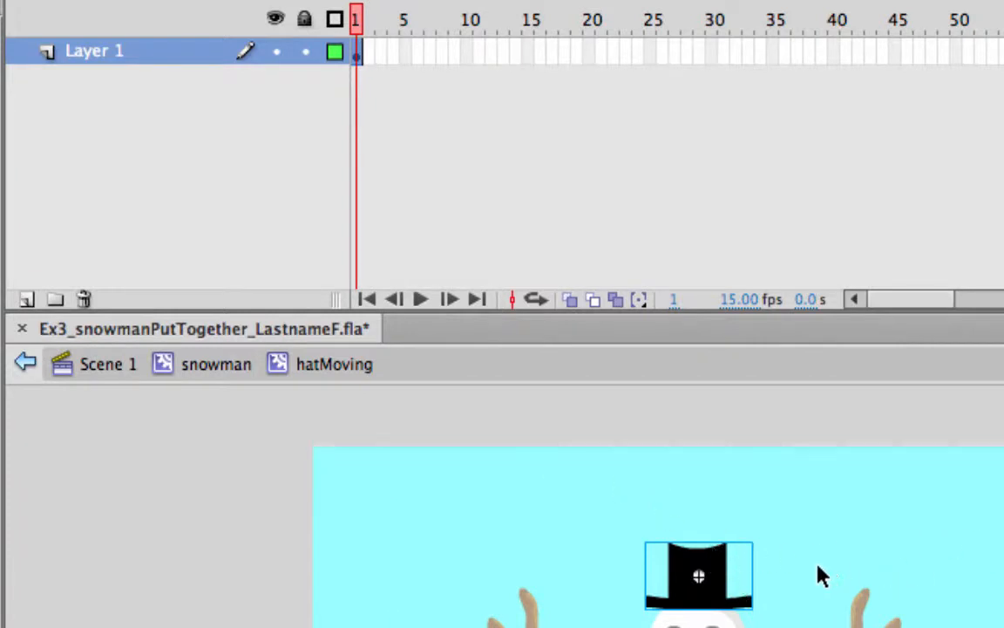
left_click(218, 367)
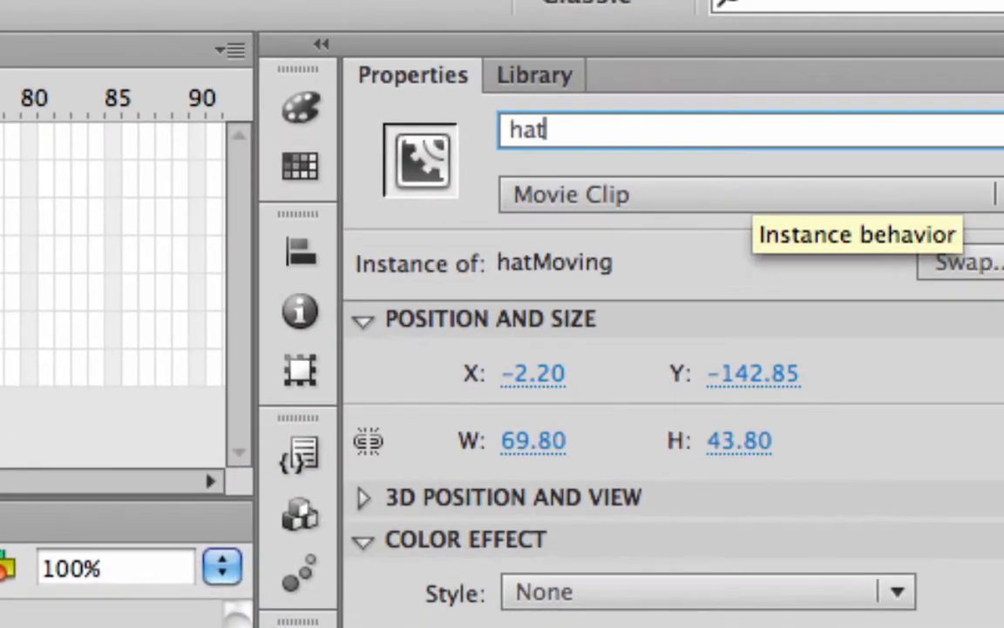
type("_mo")
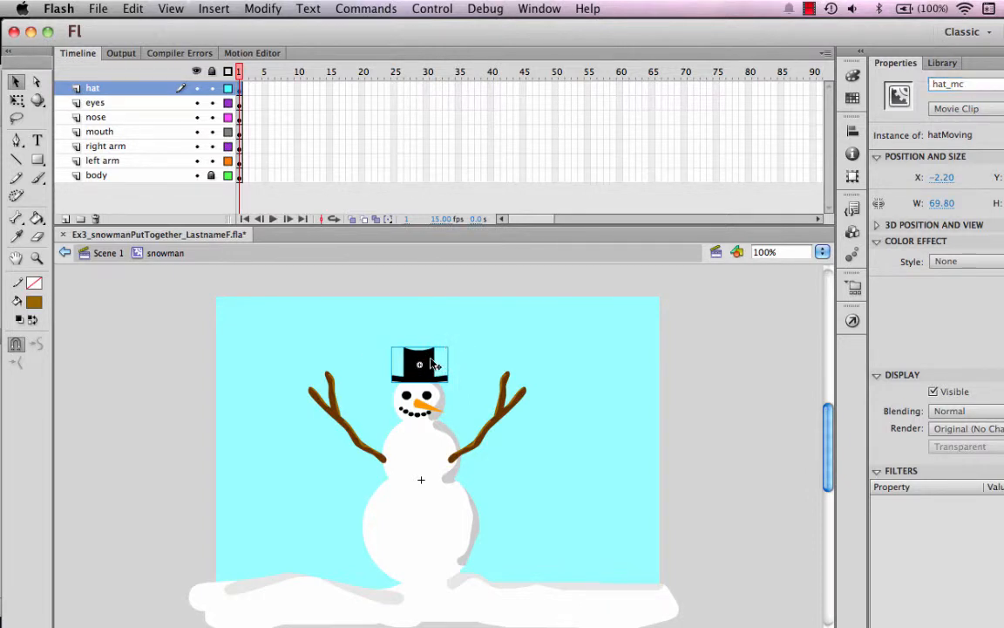
Open the hatMoving clip for editing and insert a keyframe at frame 30 of its hat layer.
double_click(433, 365)
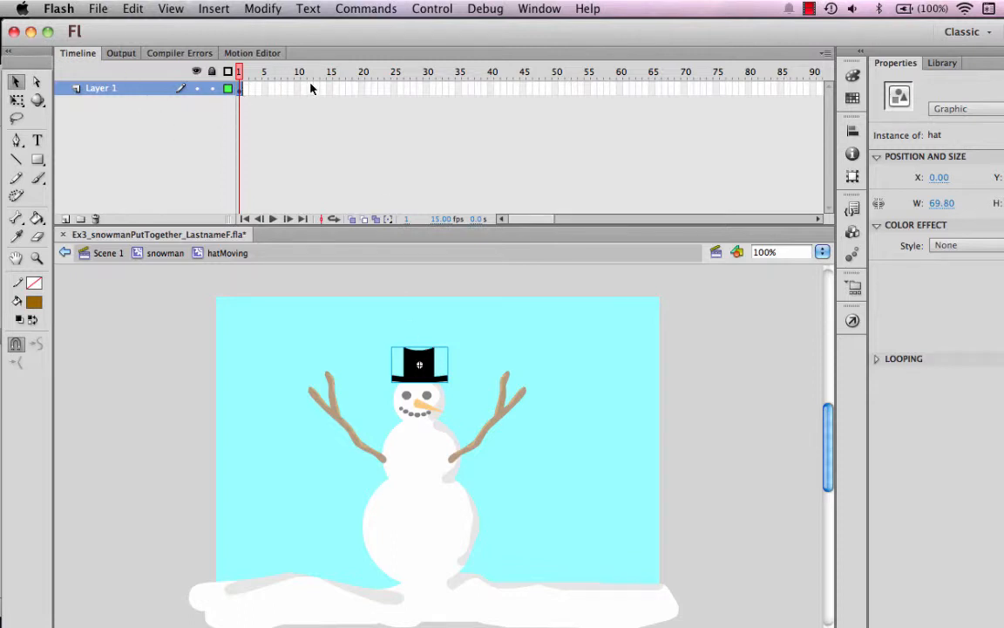
left_click(427, 89)
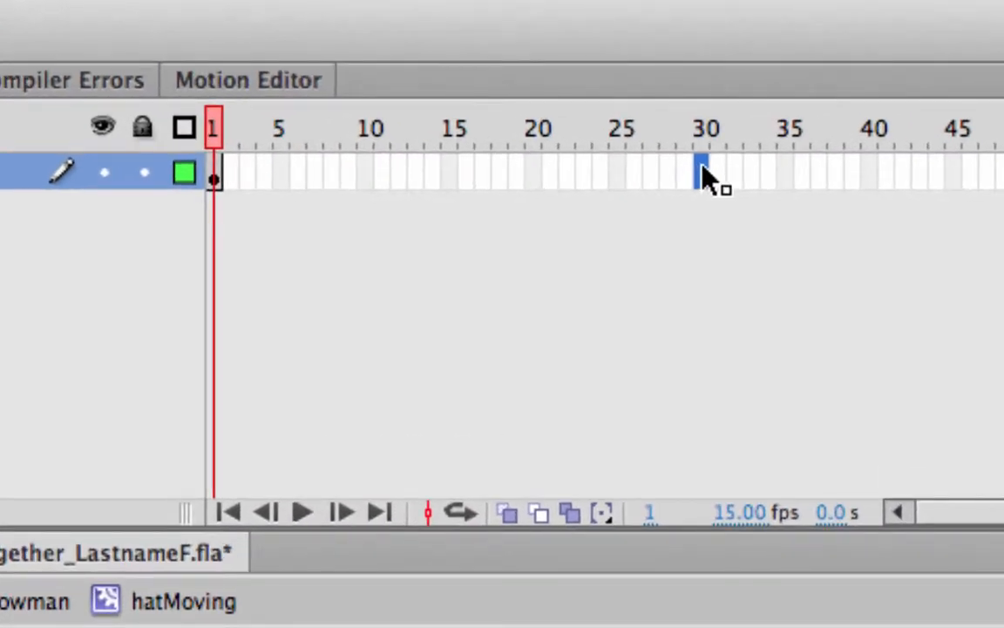
key("F6")
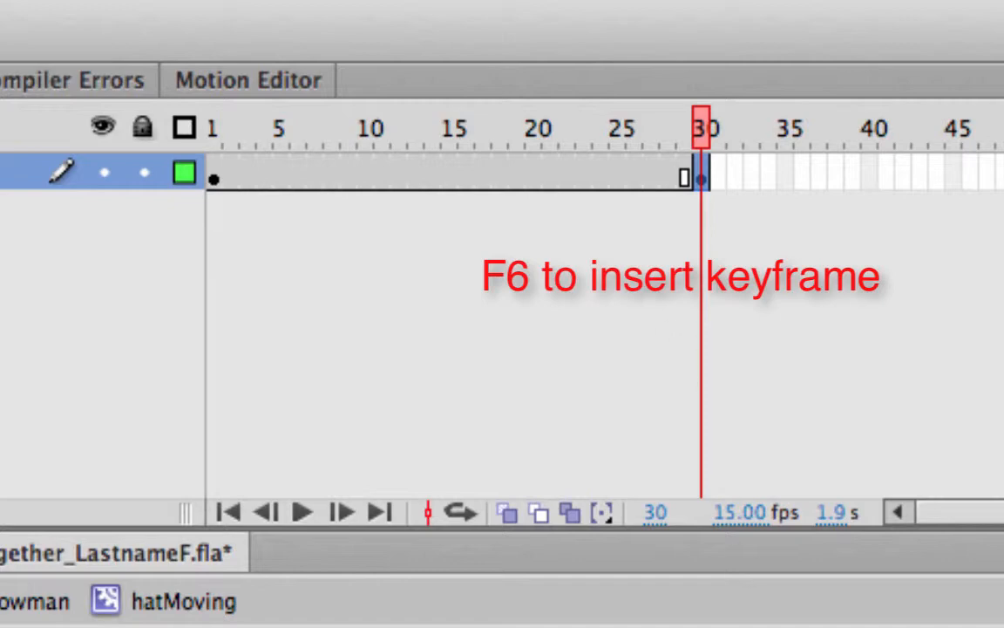
At frame 1, rotate the hat on the snow beside the snowman with Free Transform so it rests upside down and slightly tilted.
left_click(214, 180)
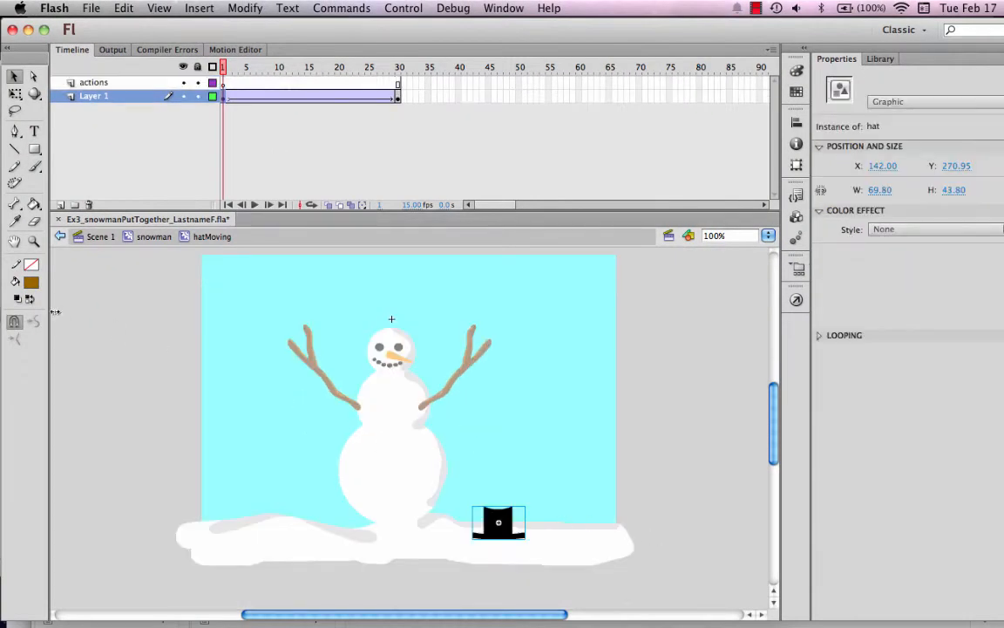
left_click(15, 93)
left_click_drag(528, 503, 511, 525)
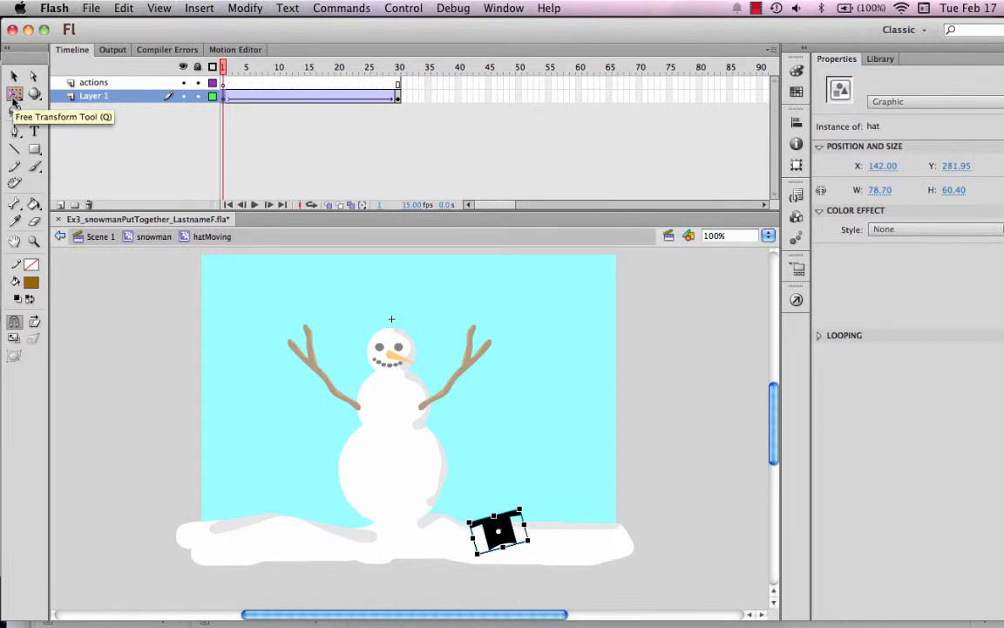
Scrub the timeline from frame 1 to frame 30 to preview the hat's motion tween.
left_click(224, 66)
left_click_drag(249, 74, 207, 93)
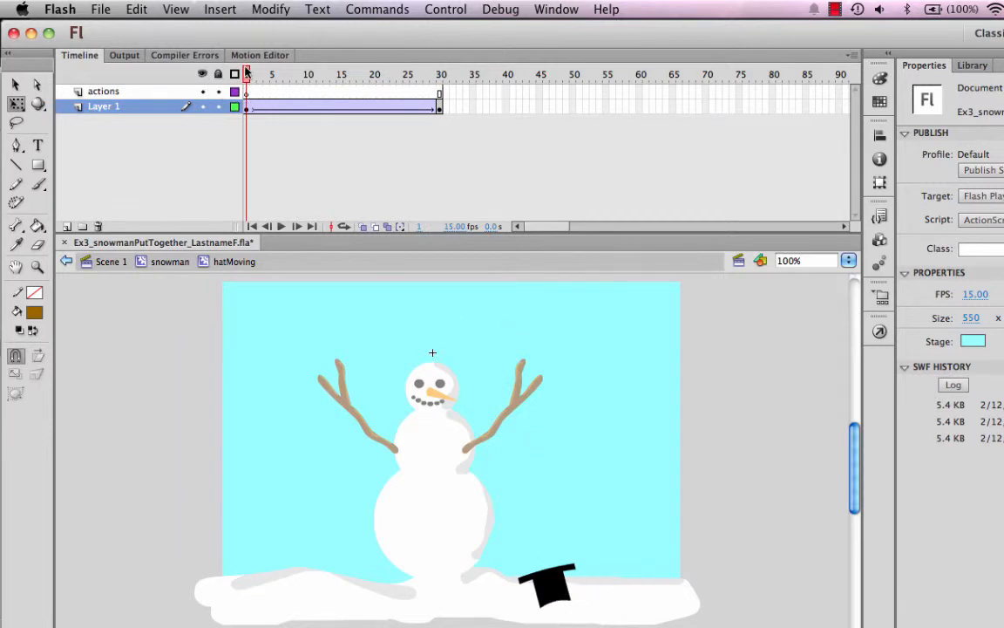
left_click_drag(247, 76, 443, 83)
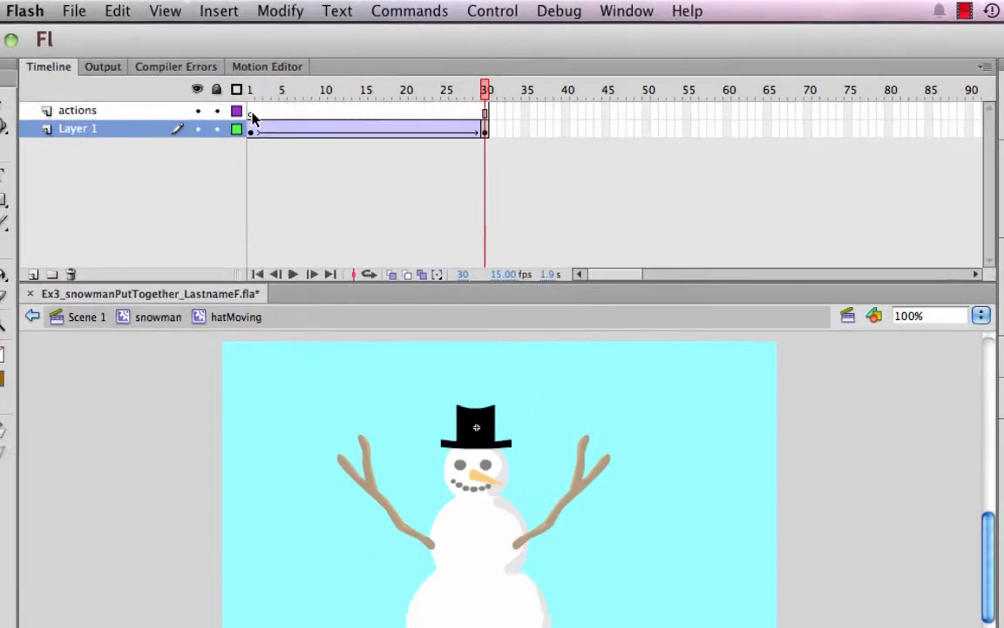
Insert a keyframe at frame 30 of the actions layer in hatMoving and give it the script stop();.
left_click(253, 119)
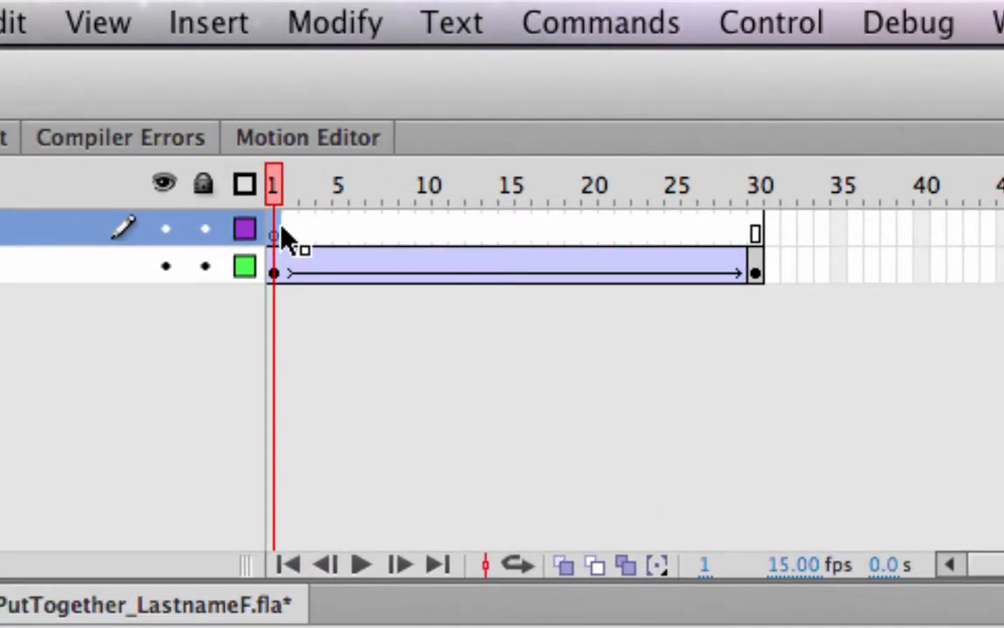
left_click(759, 231)
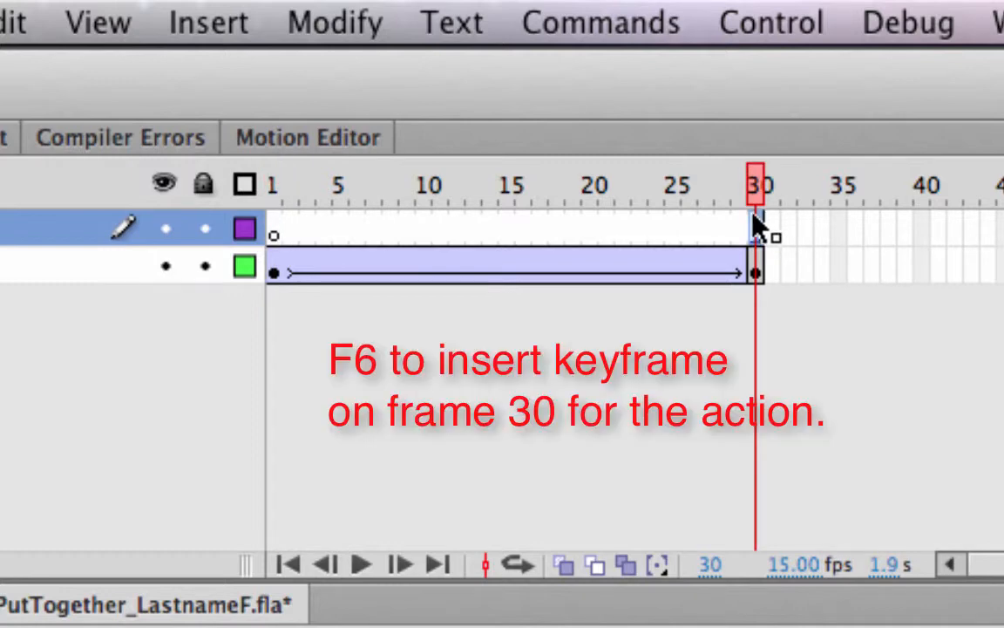
key("F6")
left_click(853, 500)
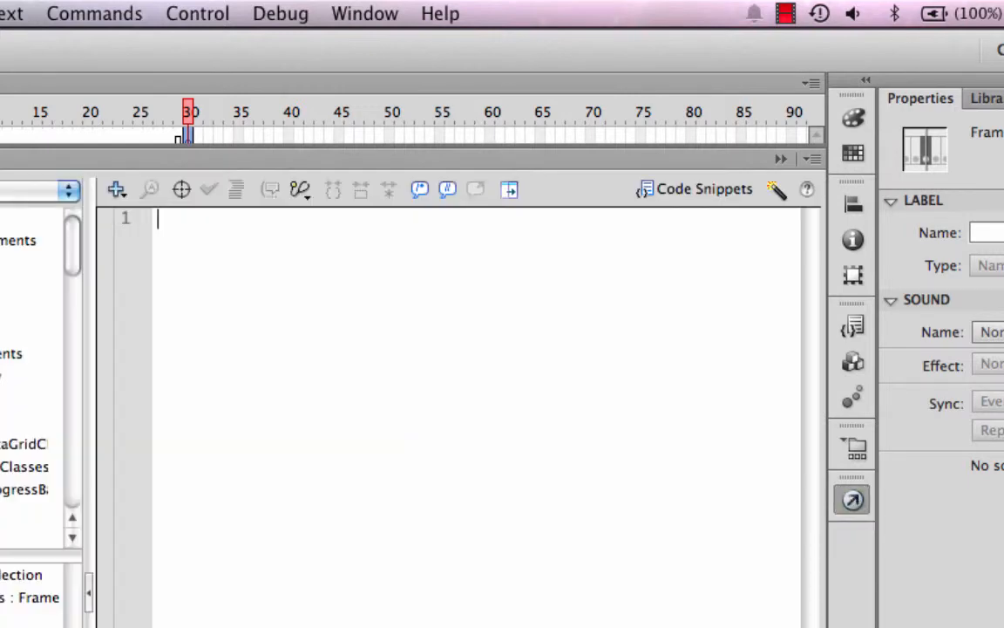
type("stop")
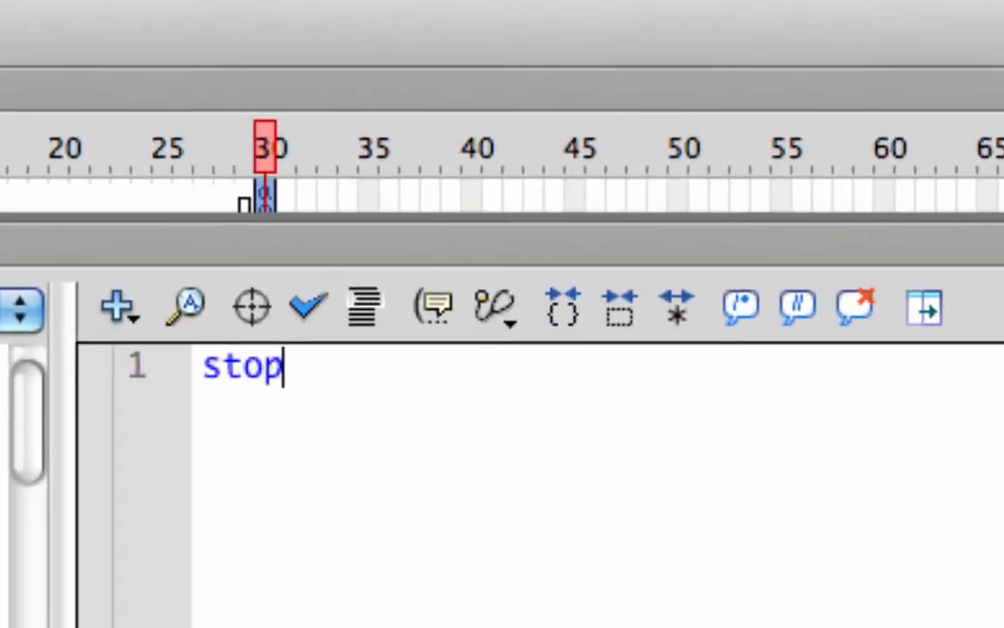
type("()")
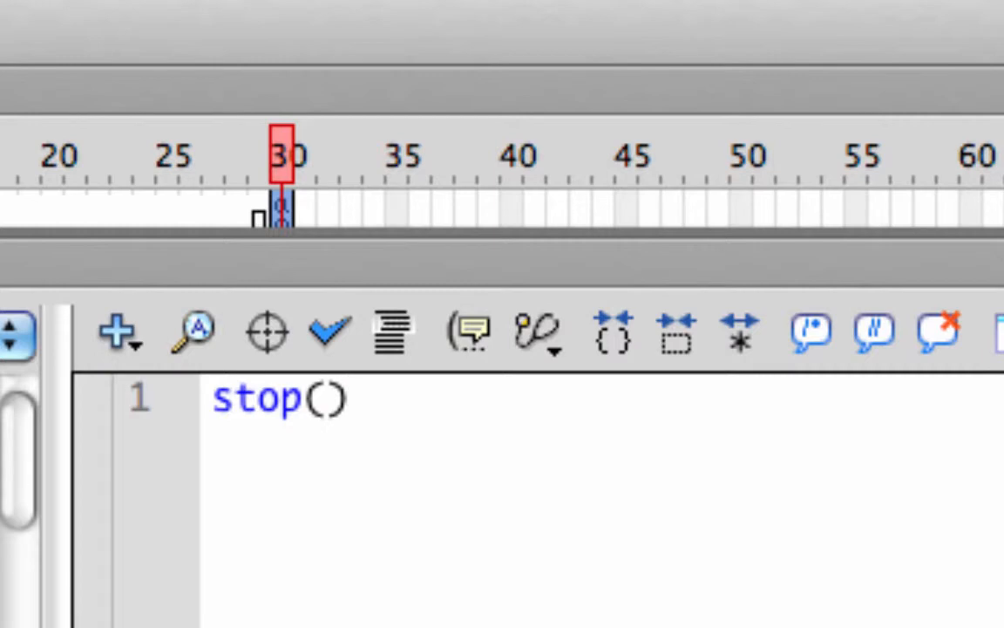
type(";")
Reuse the frame 30 stop(); statement as the script for frame 1 of the actions layer.
key("shift+Left")
key("shift+Left")
key("shift+Left")
key("shift+Left")
key("shift+Left")
key("shift+Left")
key("shift+Left")
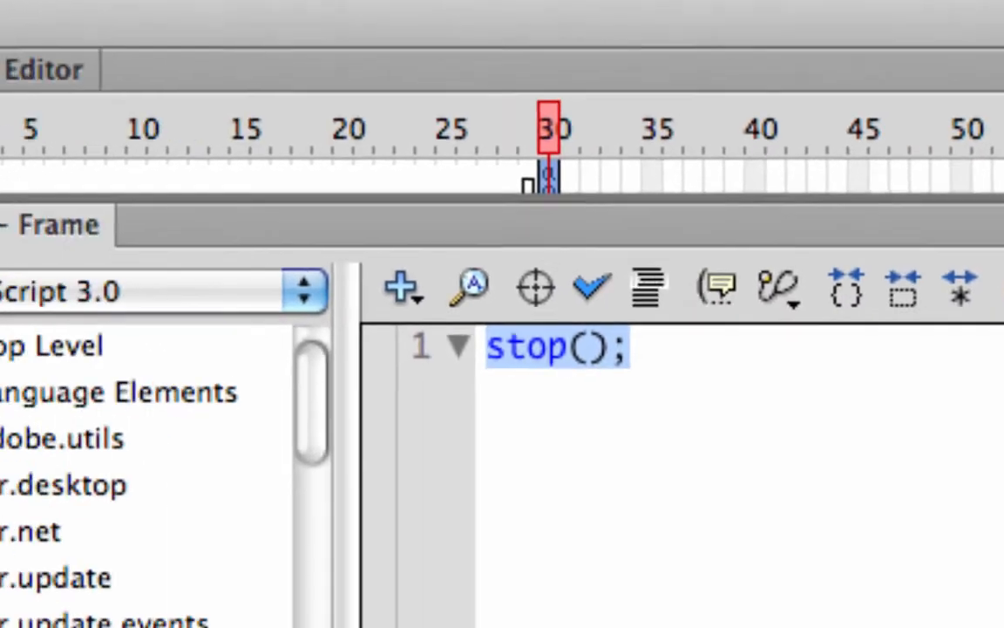
key("alt+F9")
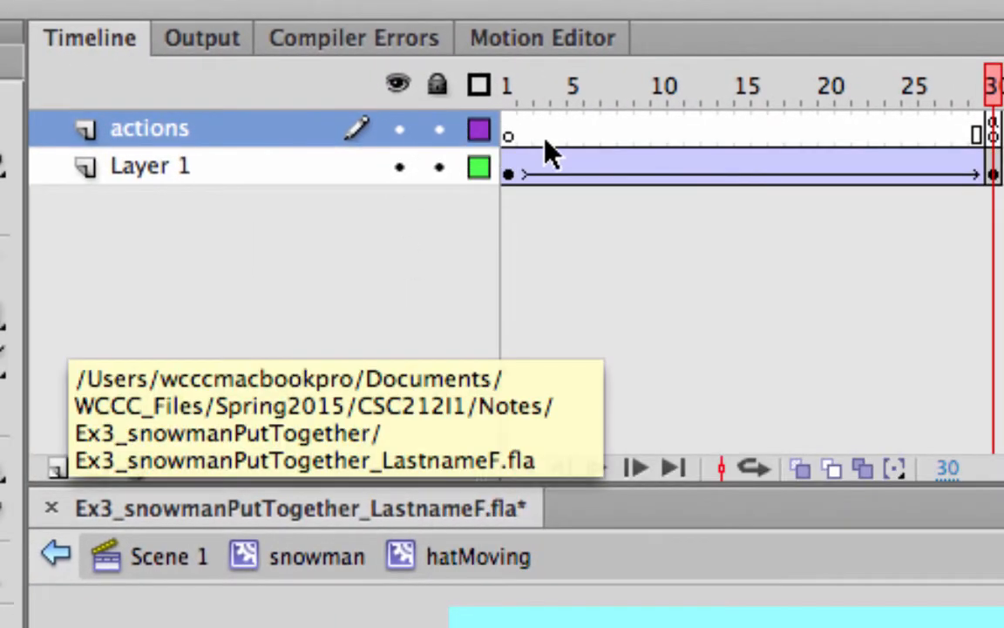
left_click(512, 136)
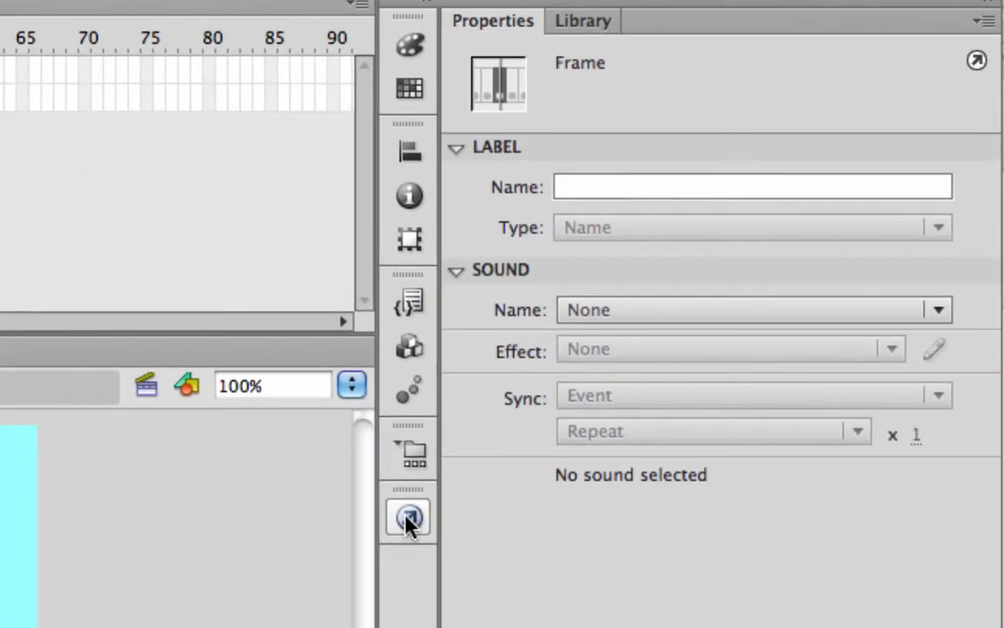
left_click(406, 519)
type("stop();")
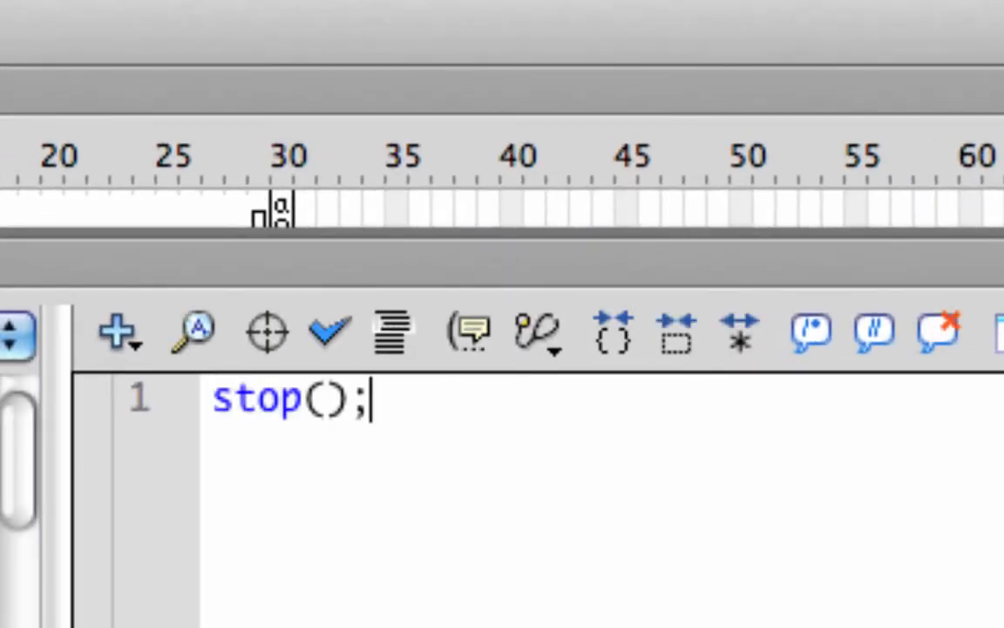
key("alt+F9")
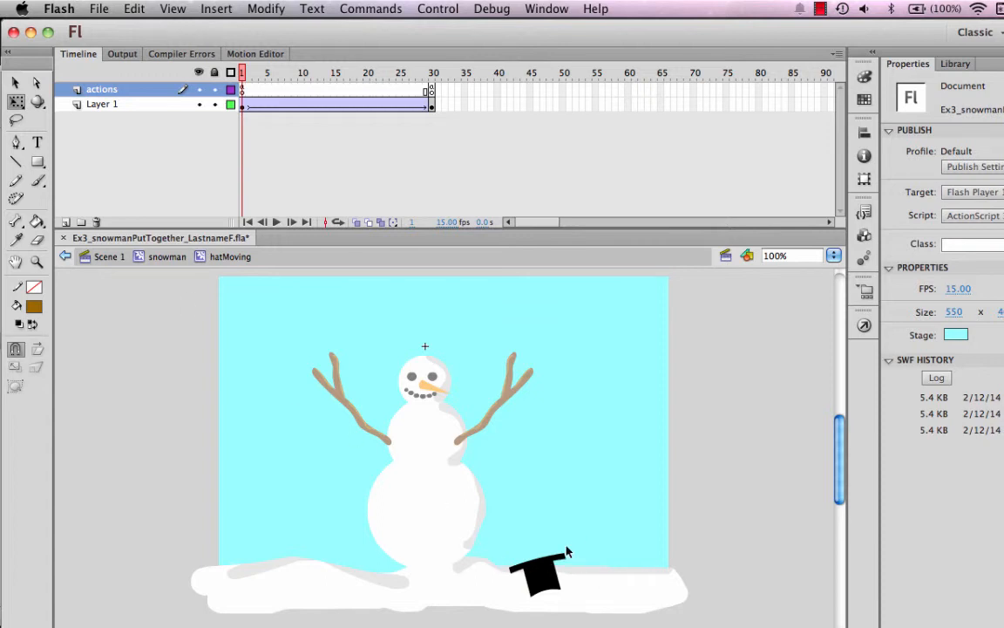
Test the movie to check the hat's starting position on the snow and close the preview.
key("super+Return")
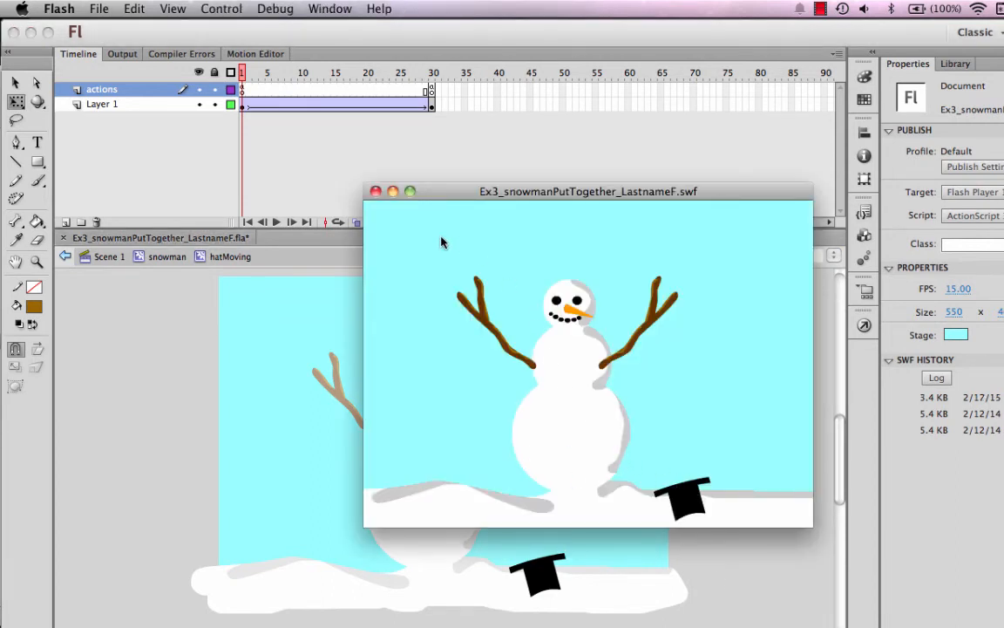
left_click(375, 192)
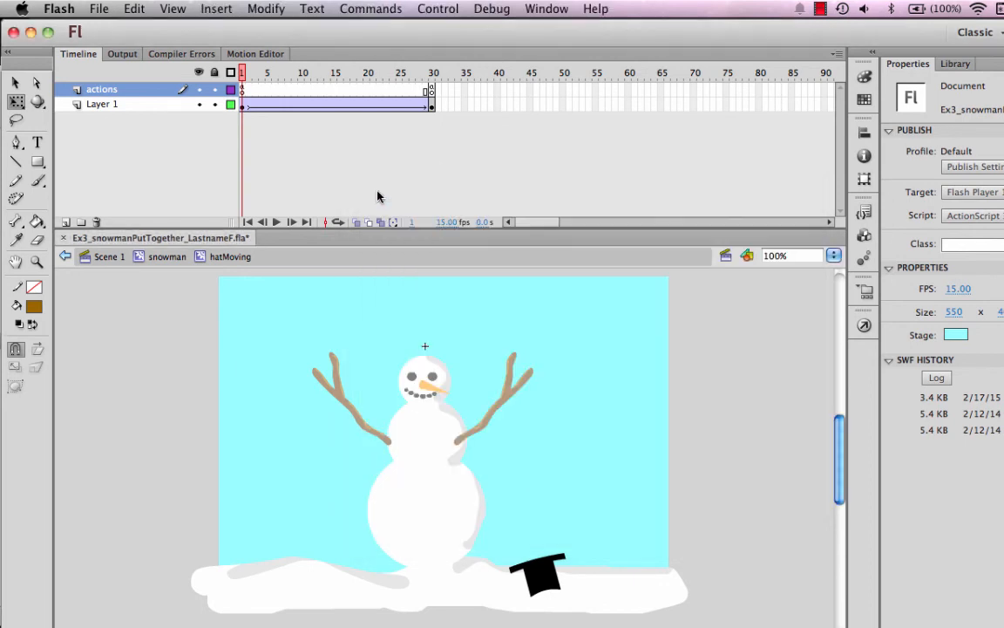